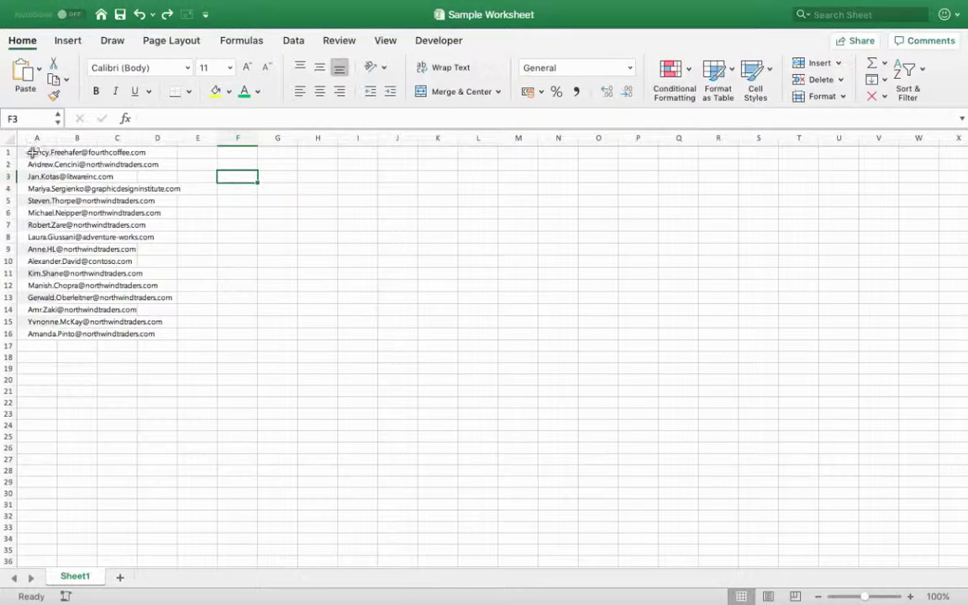
- Insert a blank row above the email list and fit column A's width to its contents
click(7, 152)
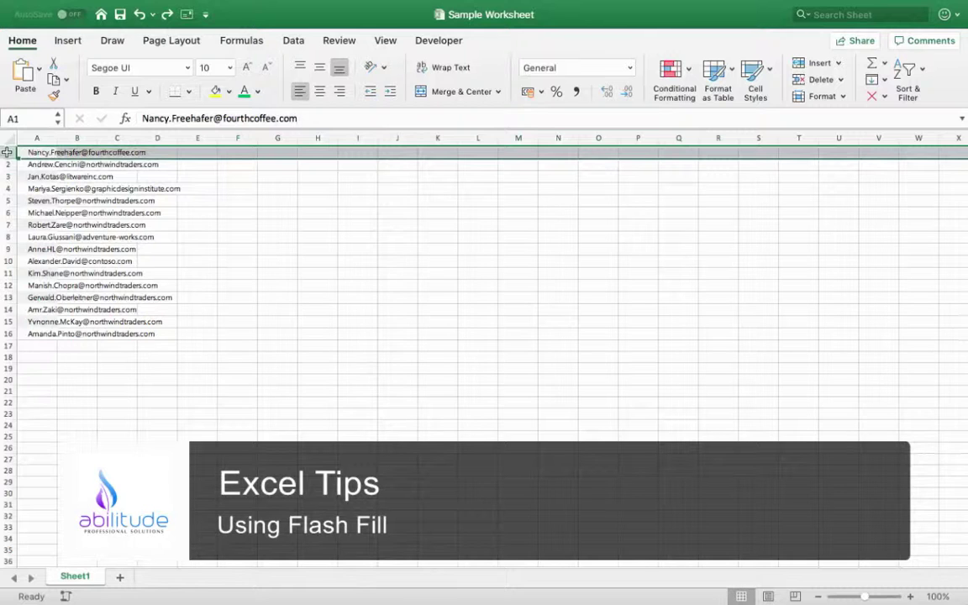
click(838, 64)
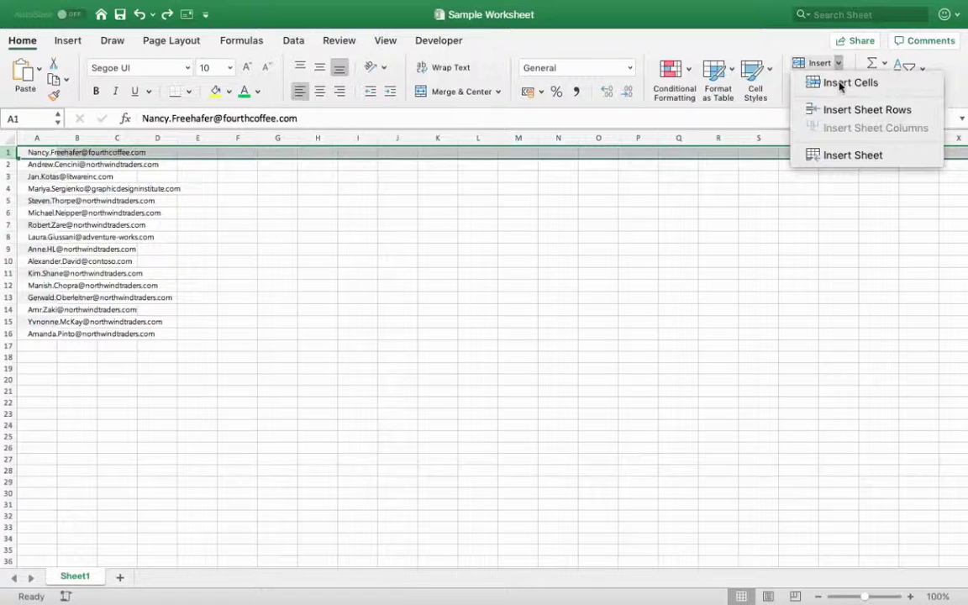
click(840, 82)
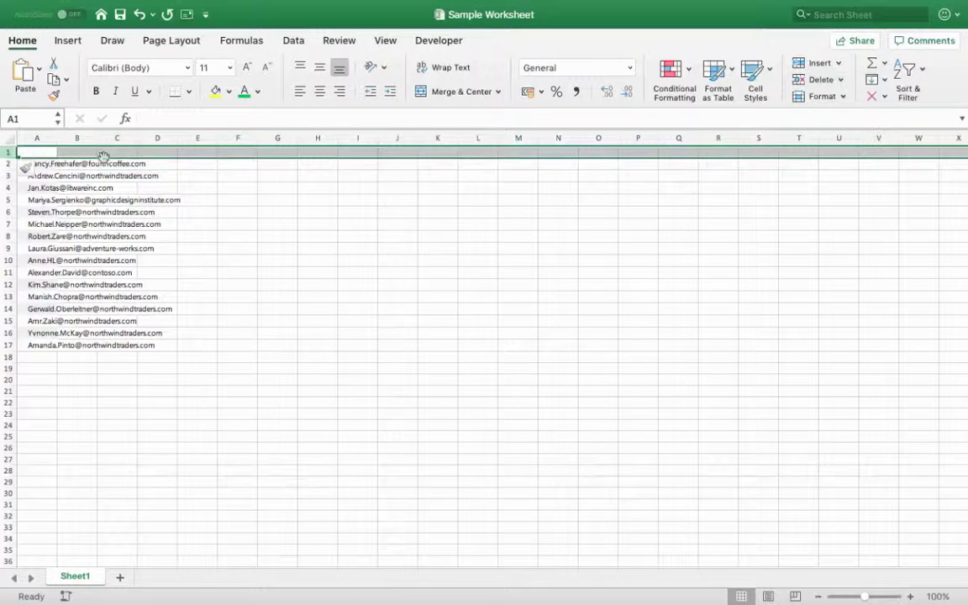
click(50, 151)
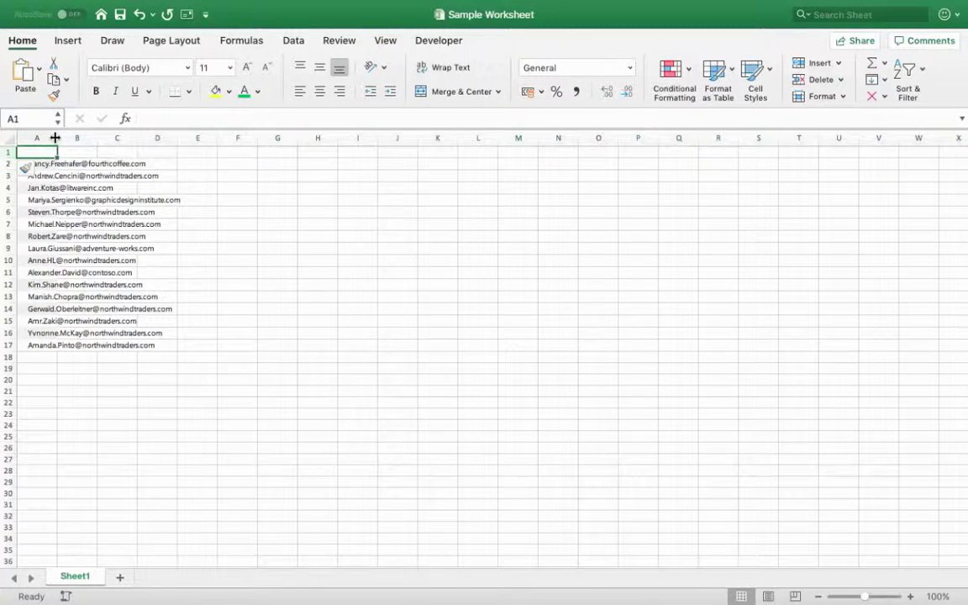
double_click(55, 136)
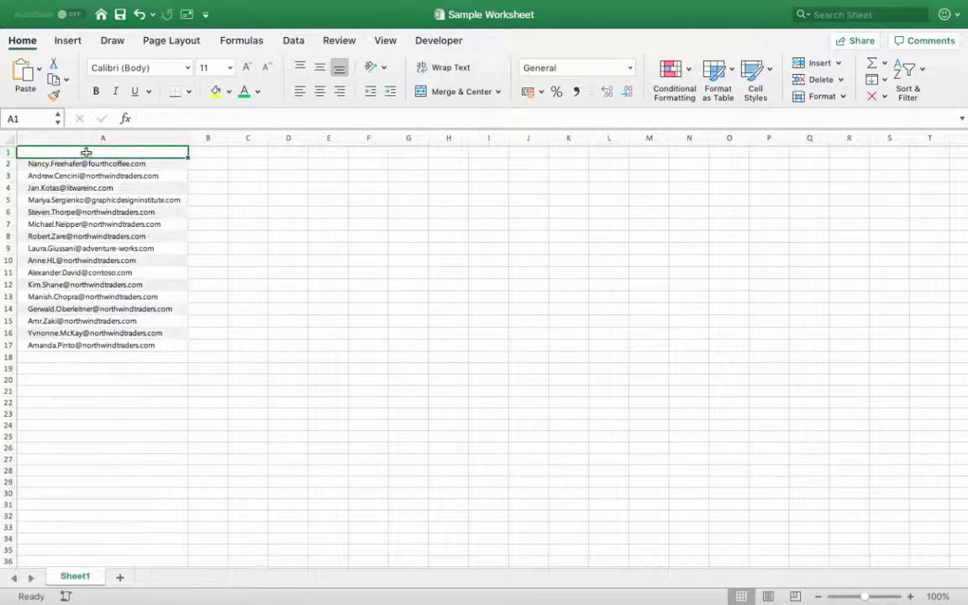
- Enter the headers Emails, Firstnames and Surnames in A1 to C1, widening column B slightly to fit its header
text(Email)
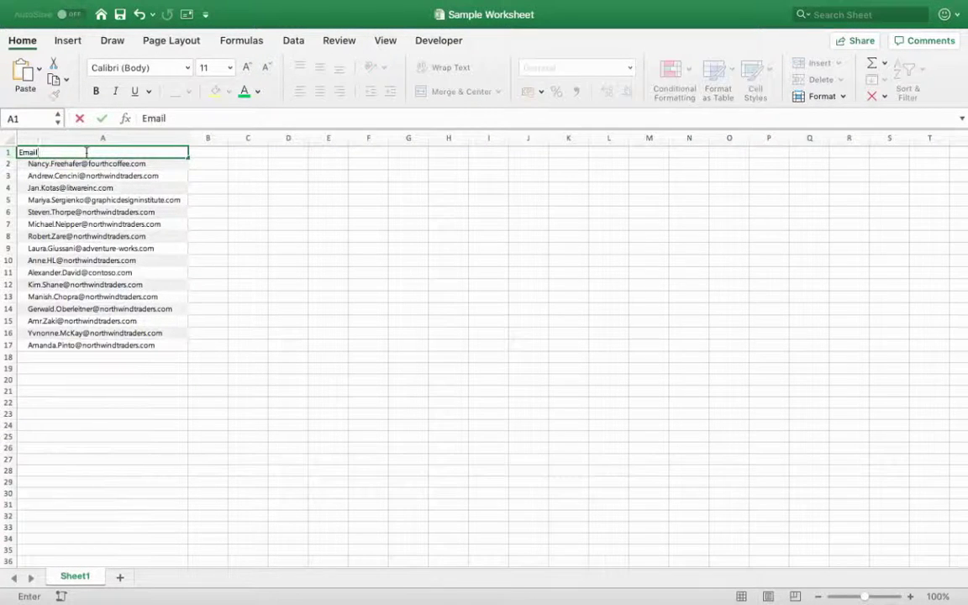
text(s)
click(216, 151)
text(Firstnames)
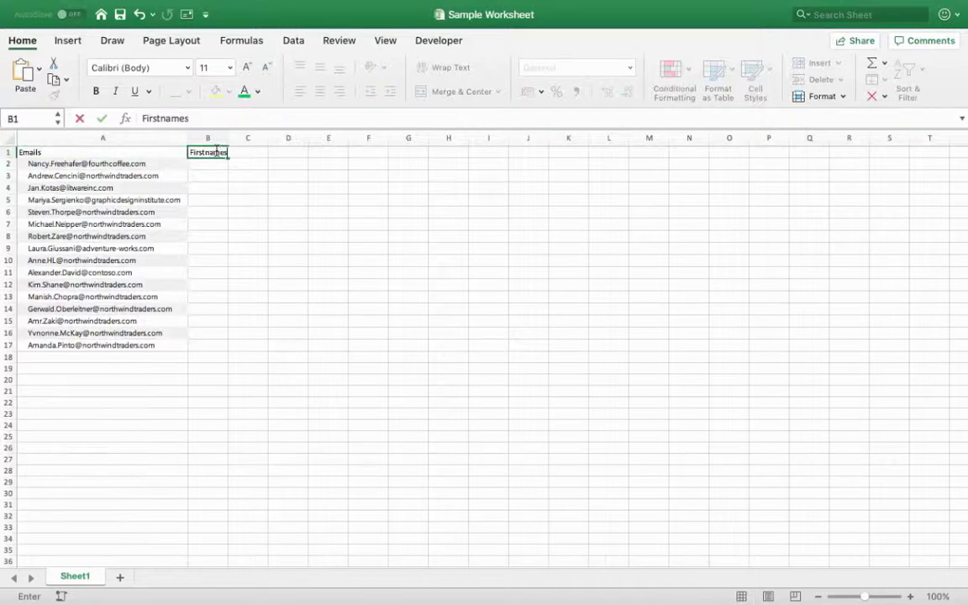
key(F2)
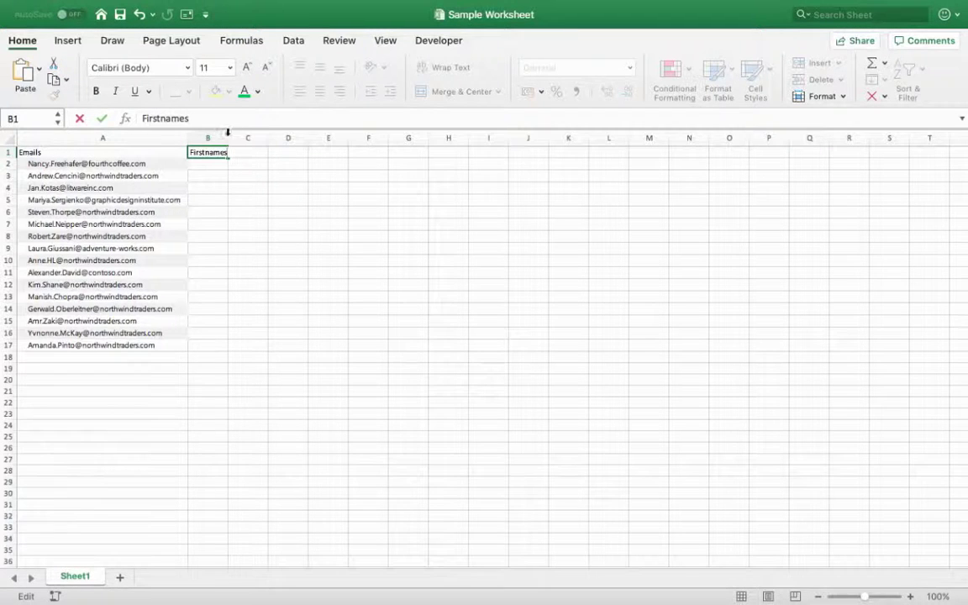
drag(226, 132, 230, 133)
click(252, 152)
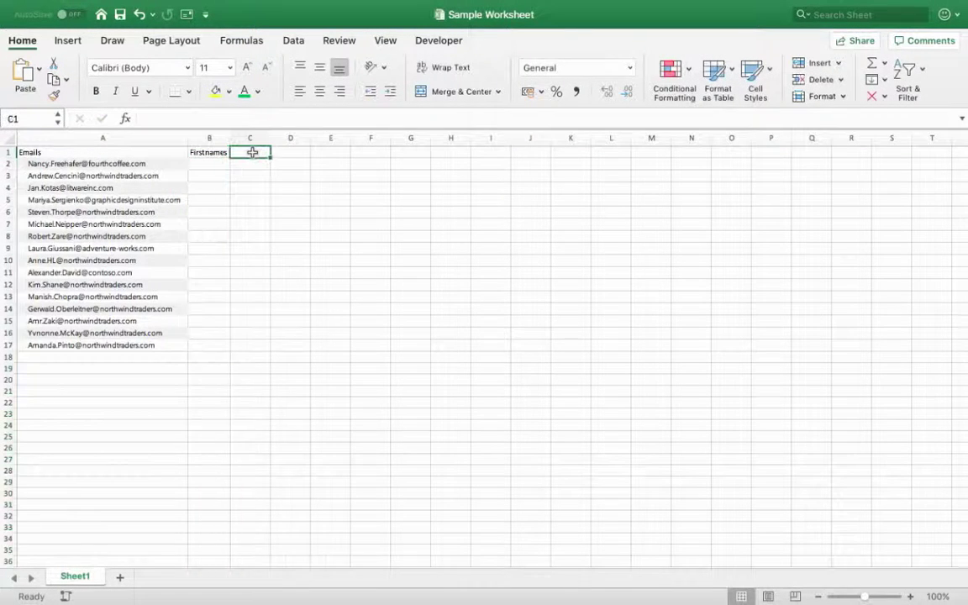
text(Surnames)
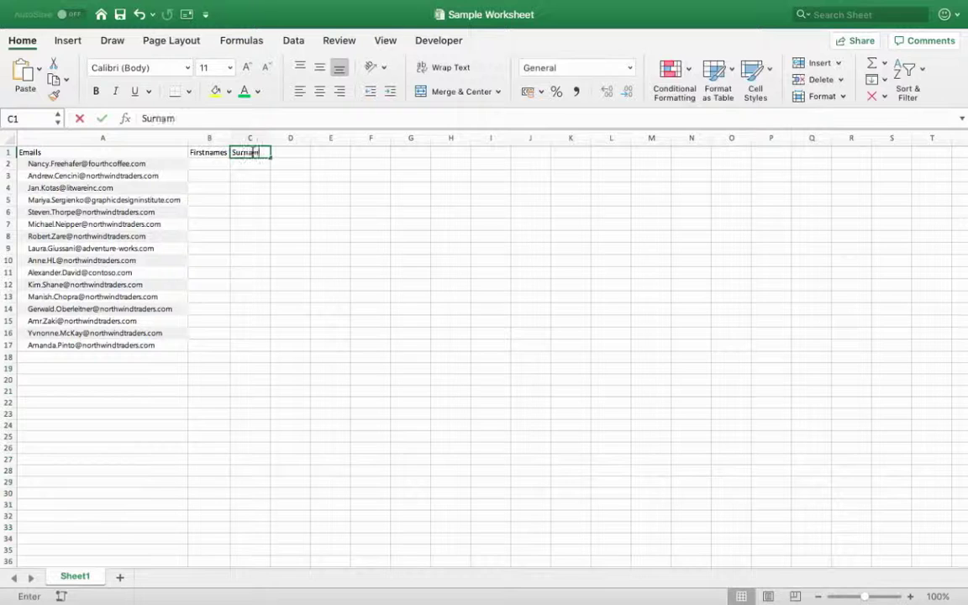
click(321, 217)
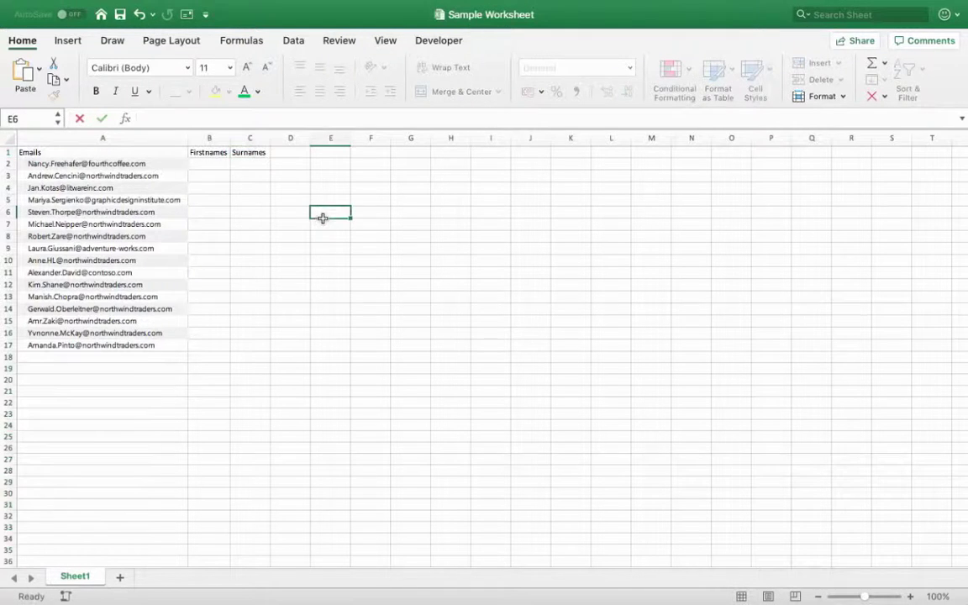
- Enter the first names from the first two email addresses in B2 and B3 as sample entries
click(213, 166)
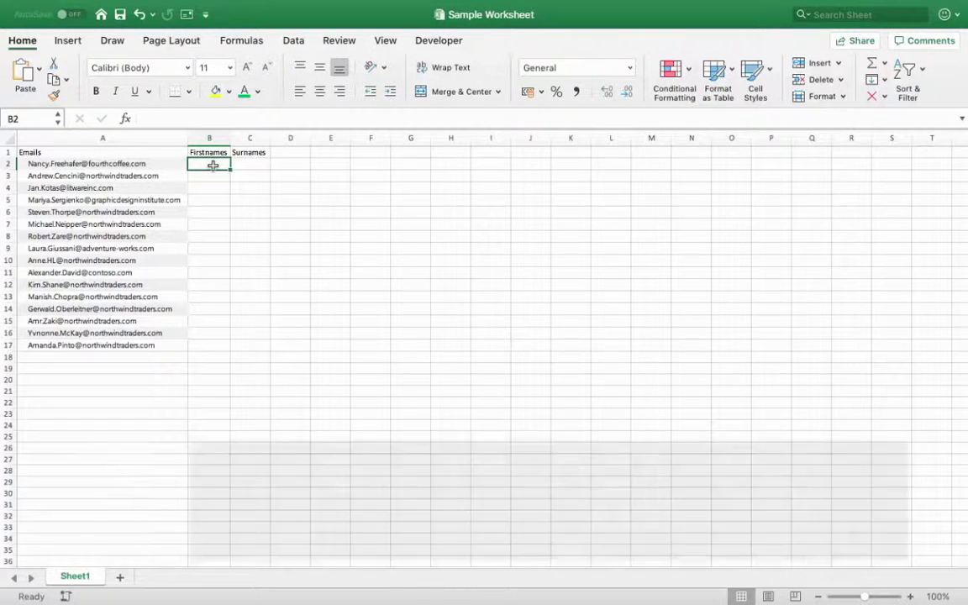
text(Nan)
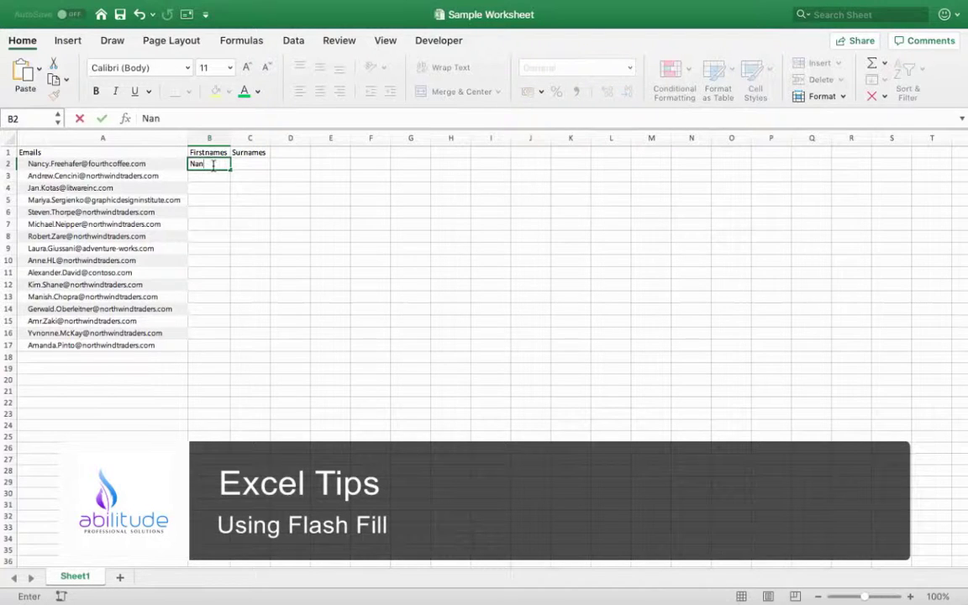
text(cy)
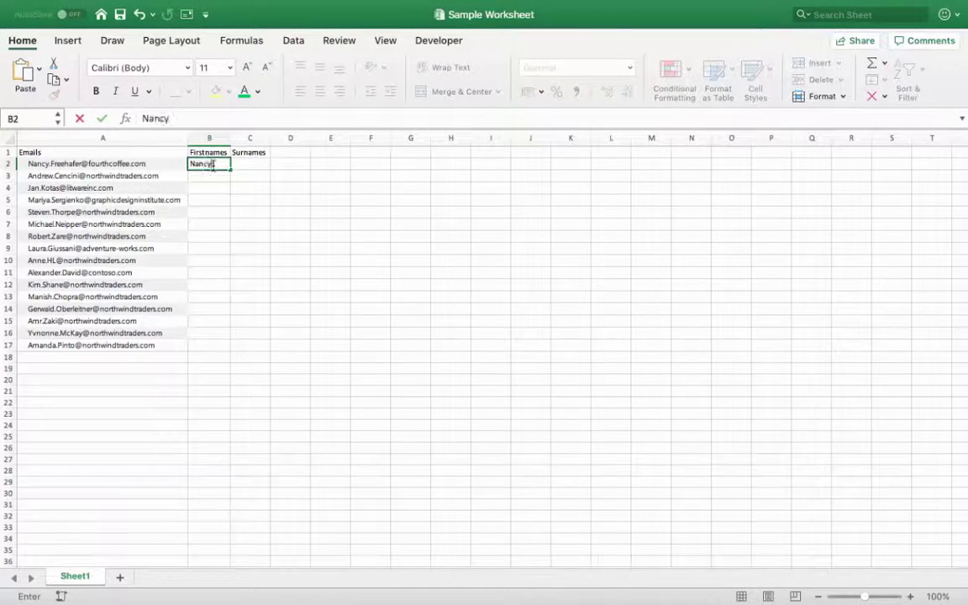
click(215, 179)
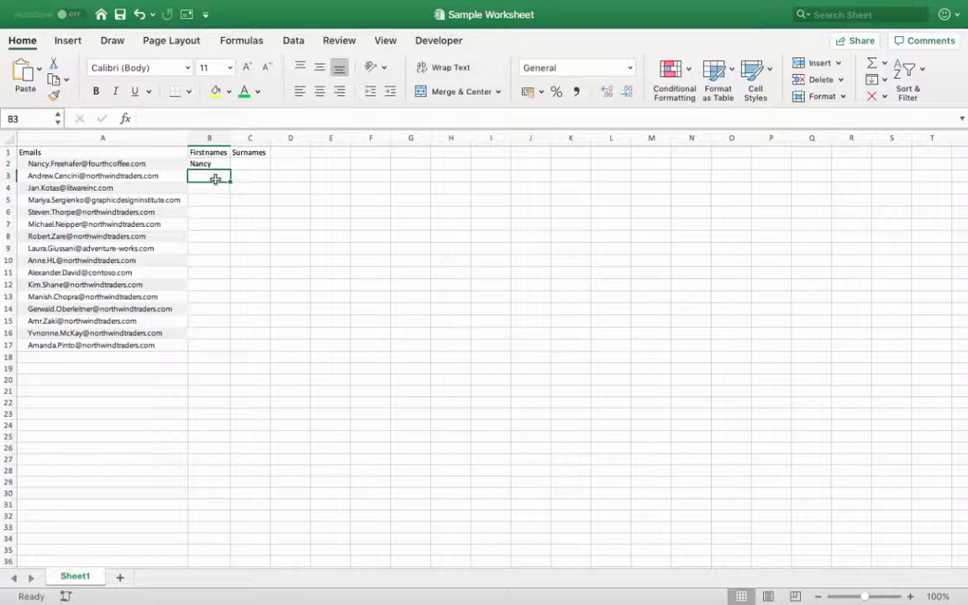
text(Andrew)
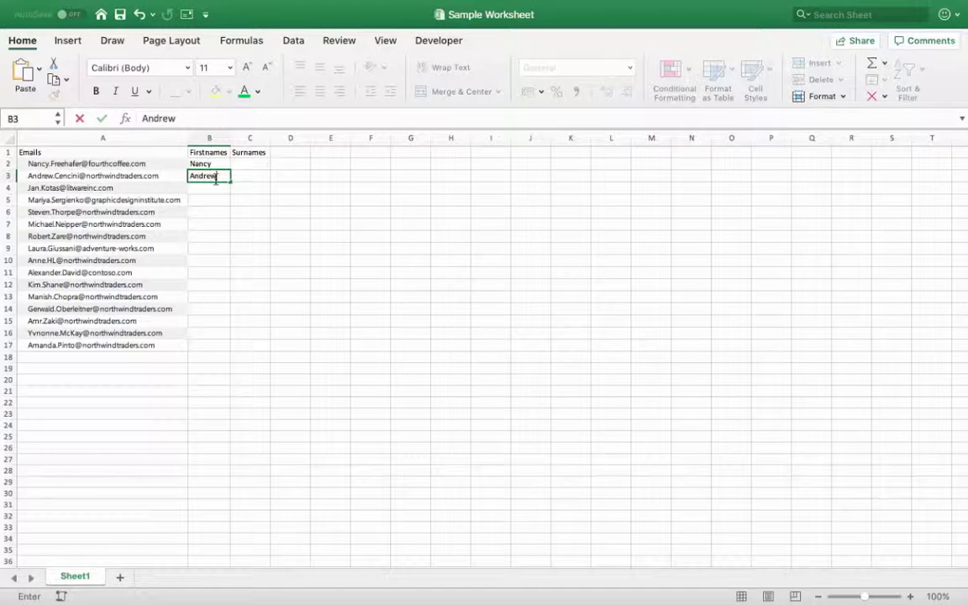
click(289, 218)
- Fill the first name in B3 down to B17 and set the fill option to Flash Fill
click(209, 177)
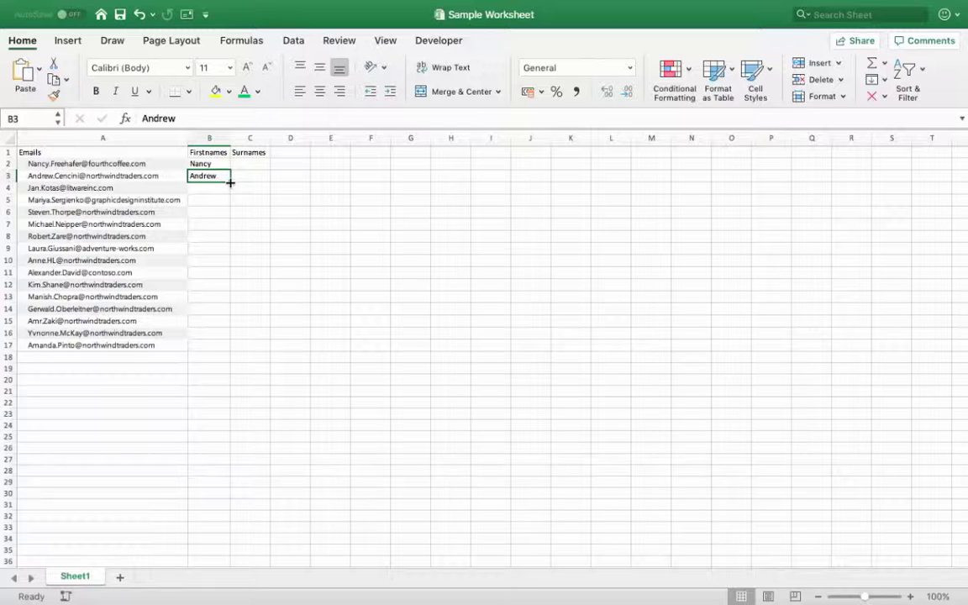
drag(230, 182, 229, 182)
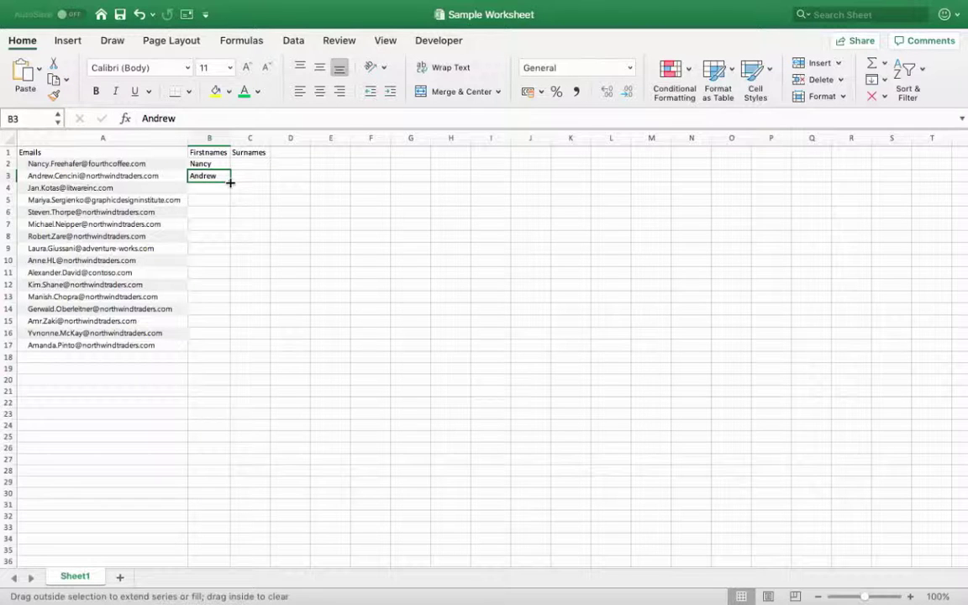
drag(229, 182, 227, 352)
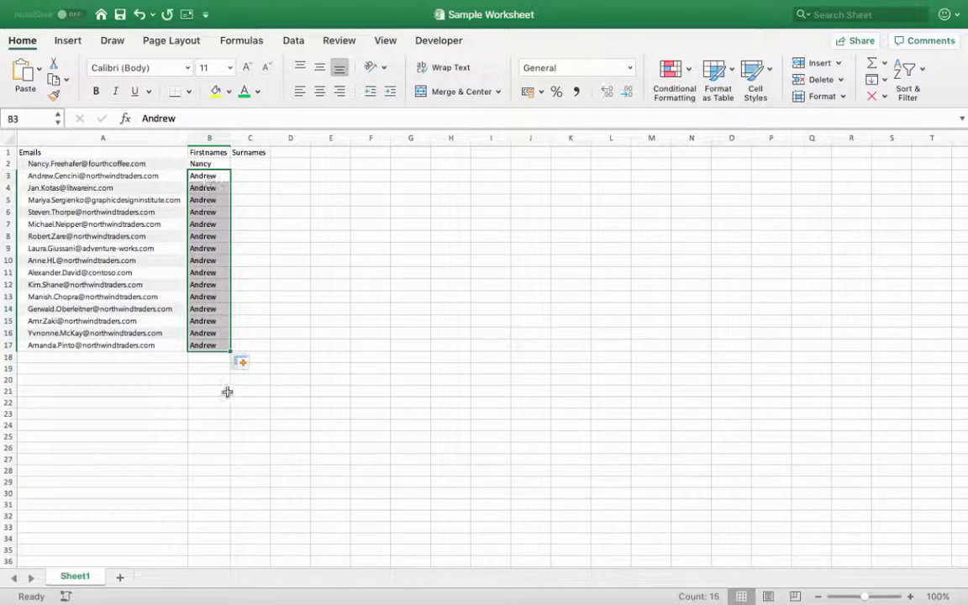
click(255, 367)
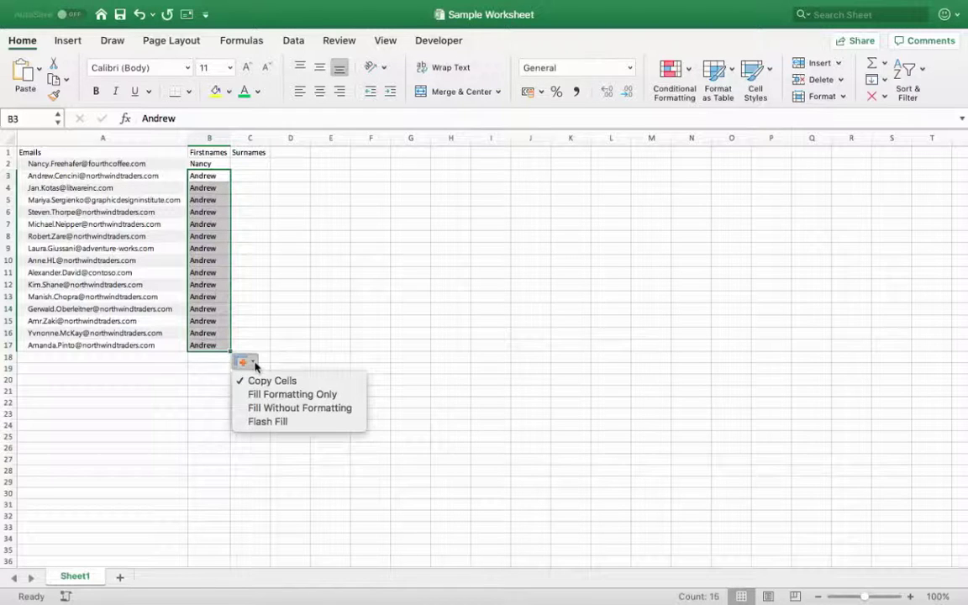
click(261, 422)
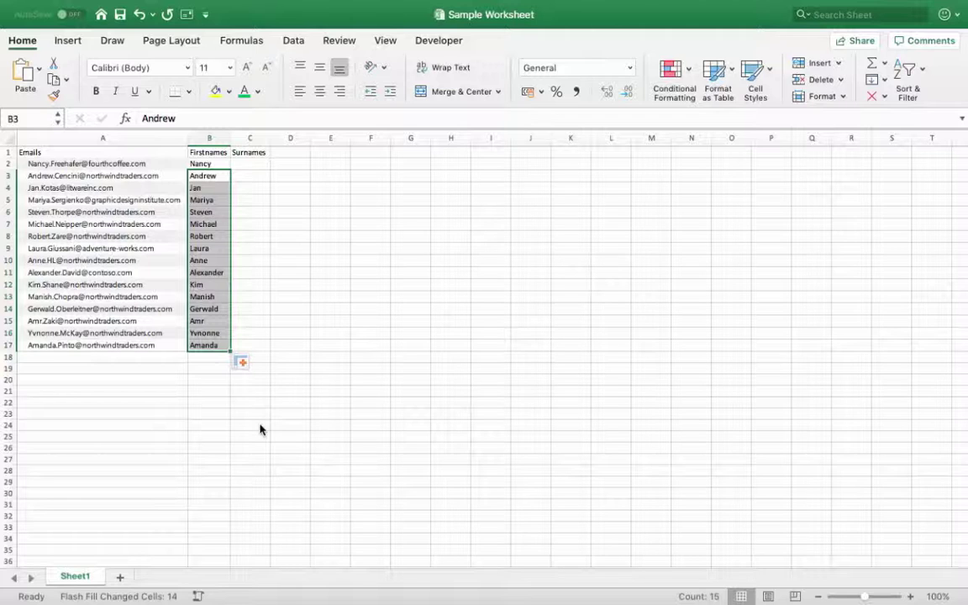
- Enter the surnames from the first two email addresses in C2 and C3 as sample entries
click(256, 164)
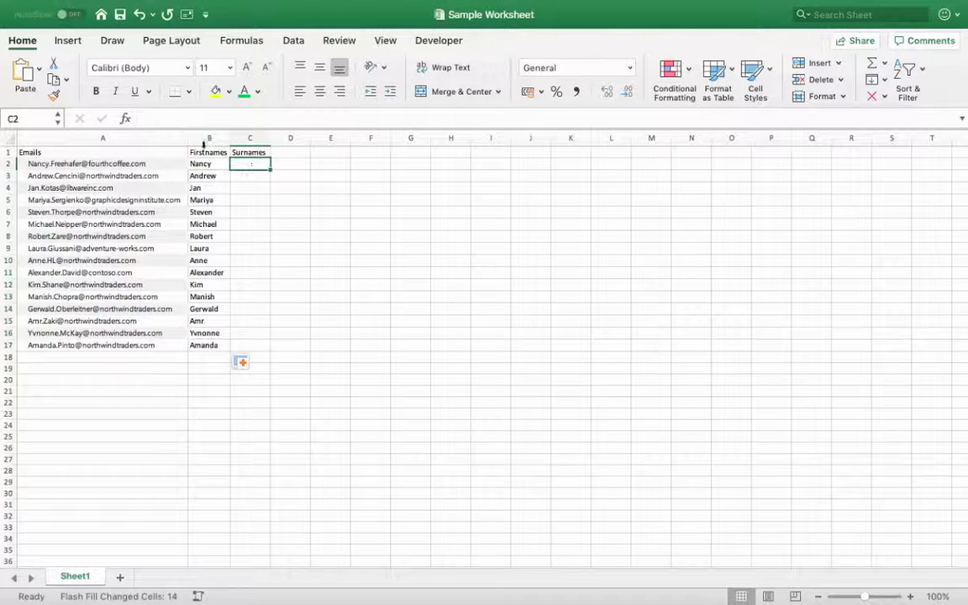
click(76, 165)
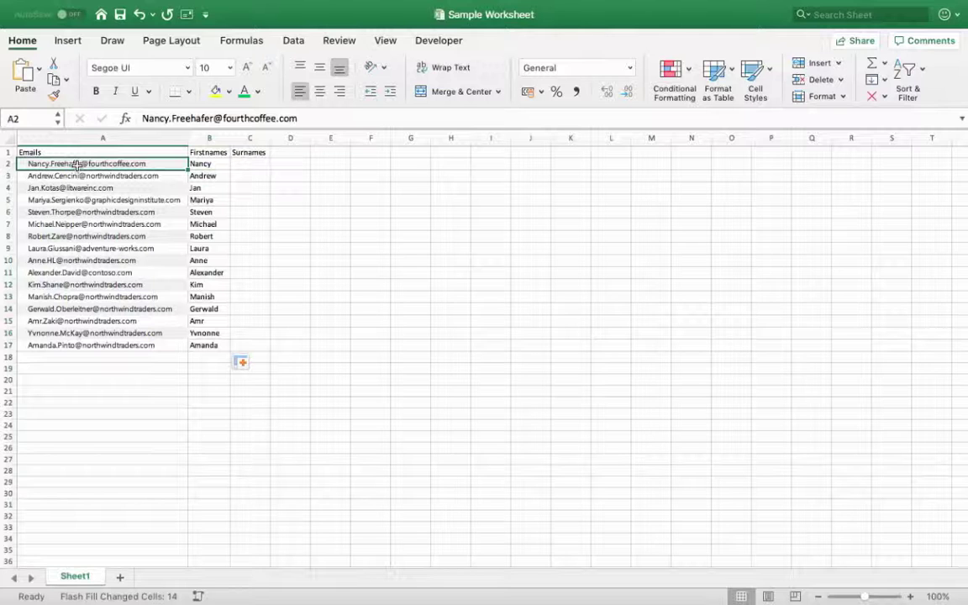
click(243, 164)
text(Freeha)
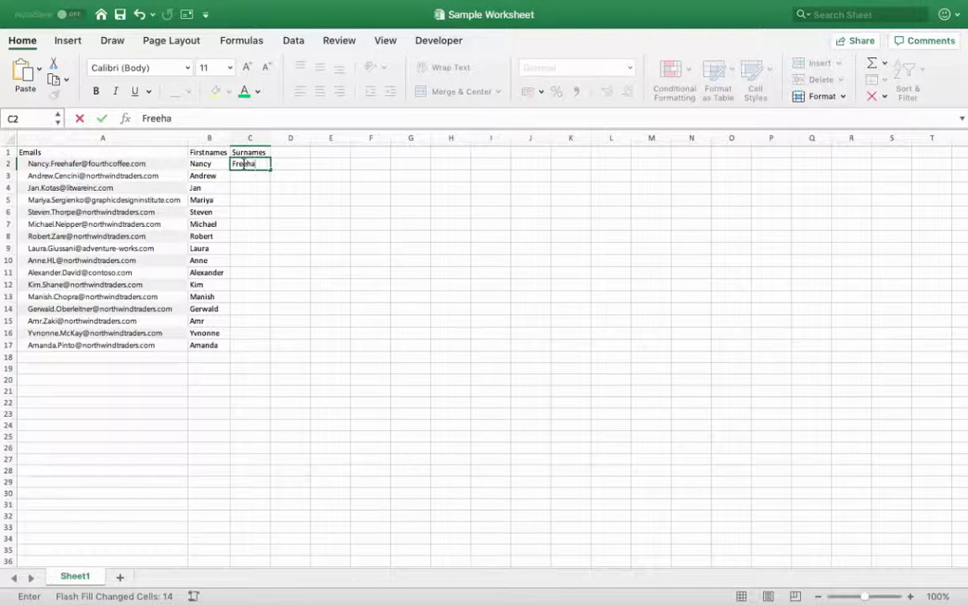
text(fer)
key(Return)
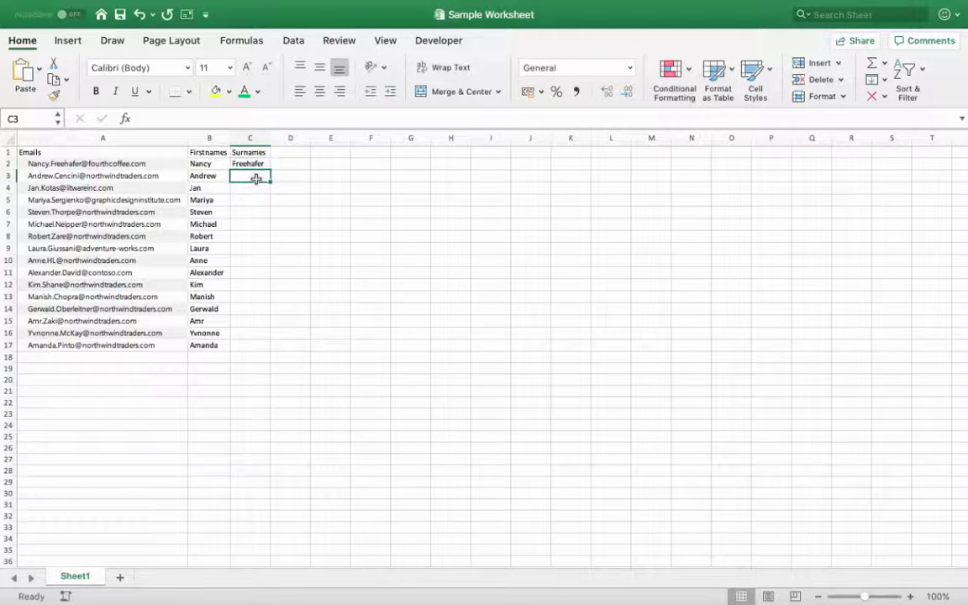
text(Cencini)
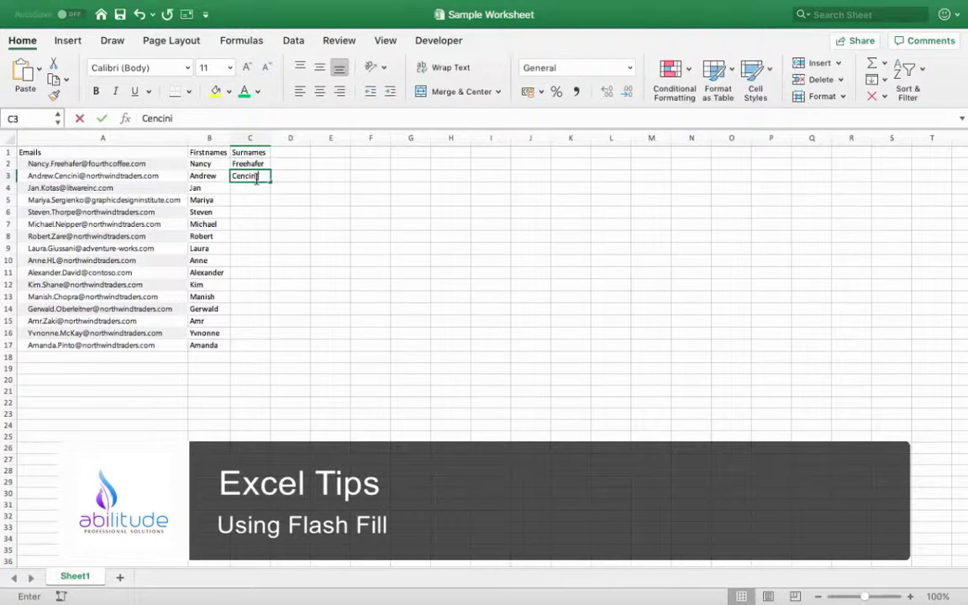
click(315, 210)
- Fill the surname in C3 down to C17 and set the fill option to Flash Fill
click(249, 175)
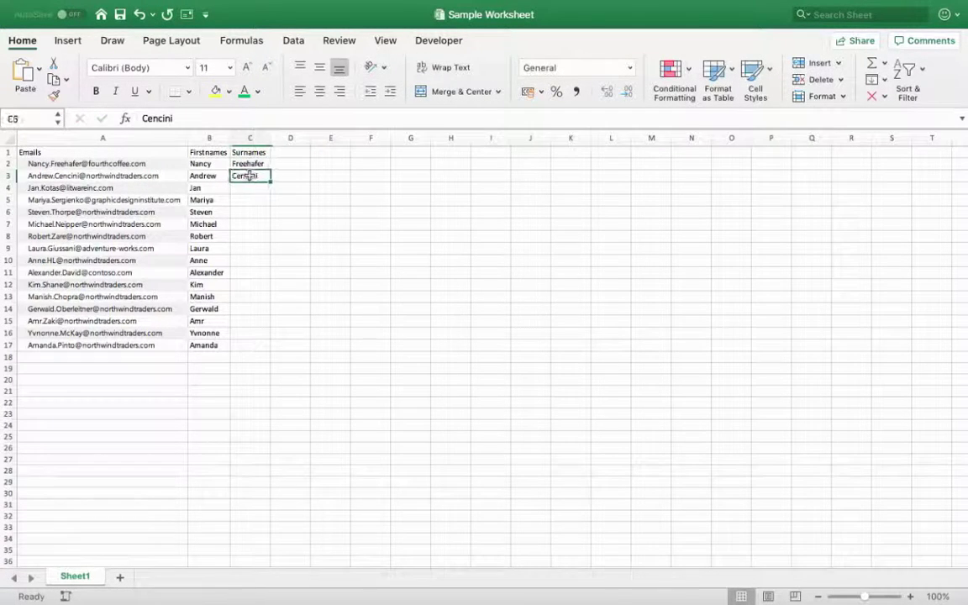
drag(269, 180, 259, 349)
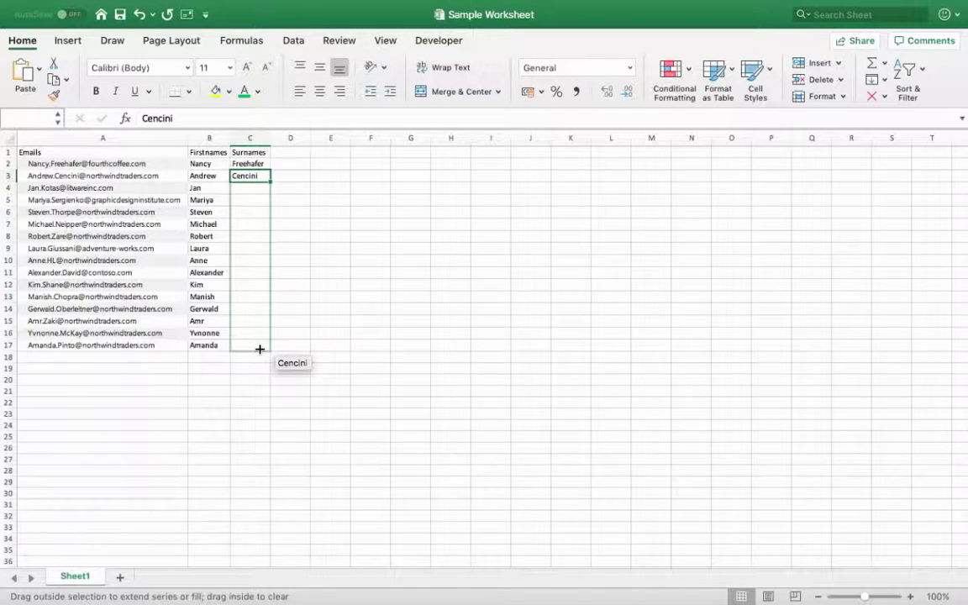
drag(259, 349, 260, 348)
drag(260, 348, 259, 349)
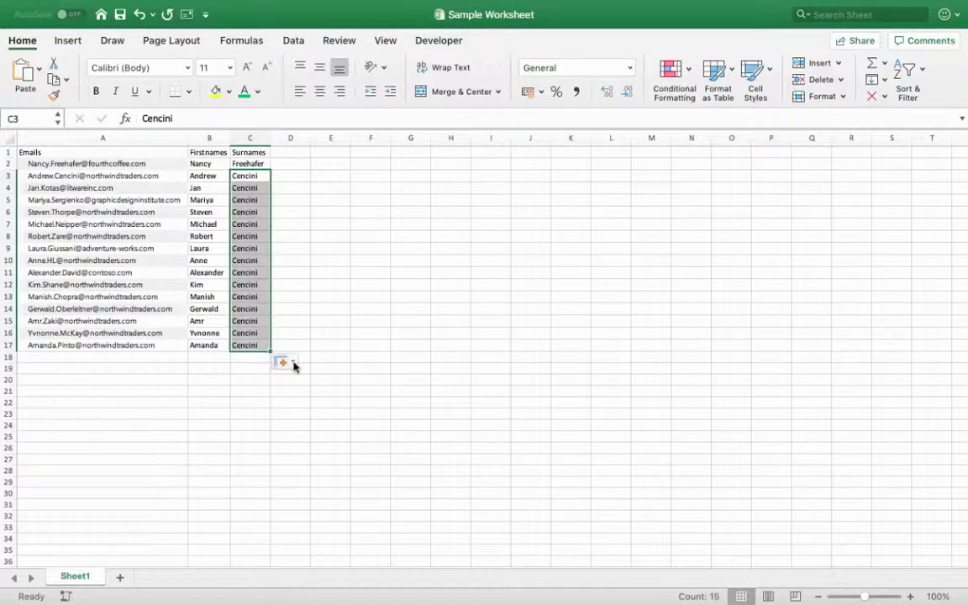
click(286, 362)
click(317, 422)
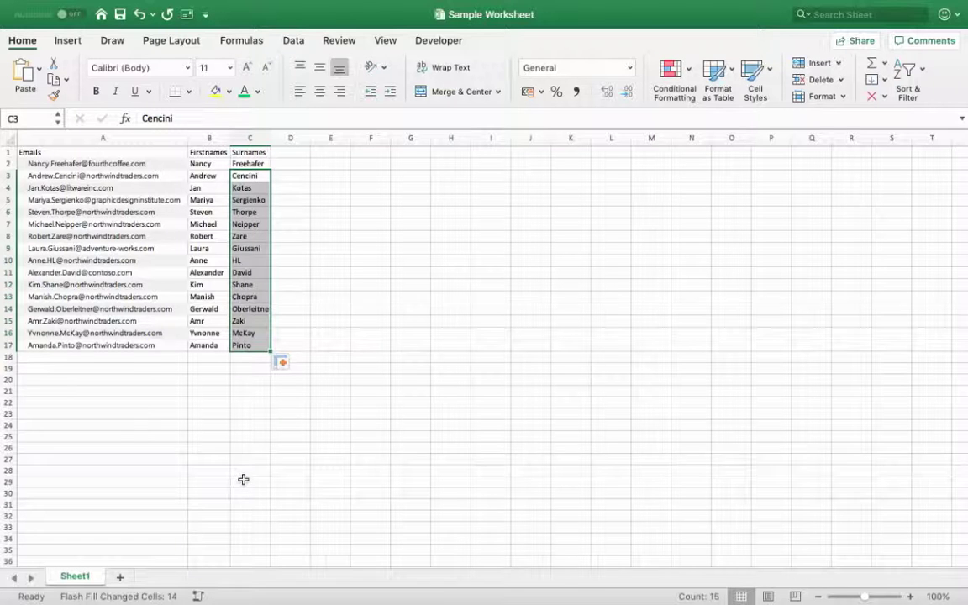
mouse_move(485, 5)
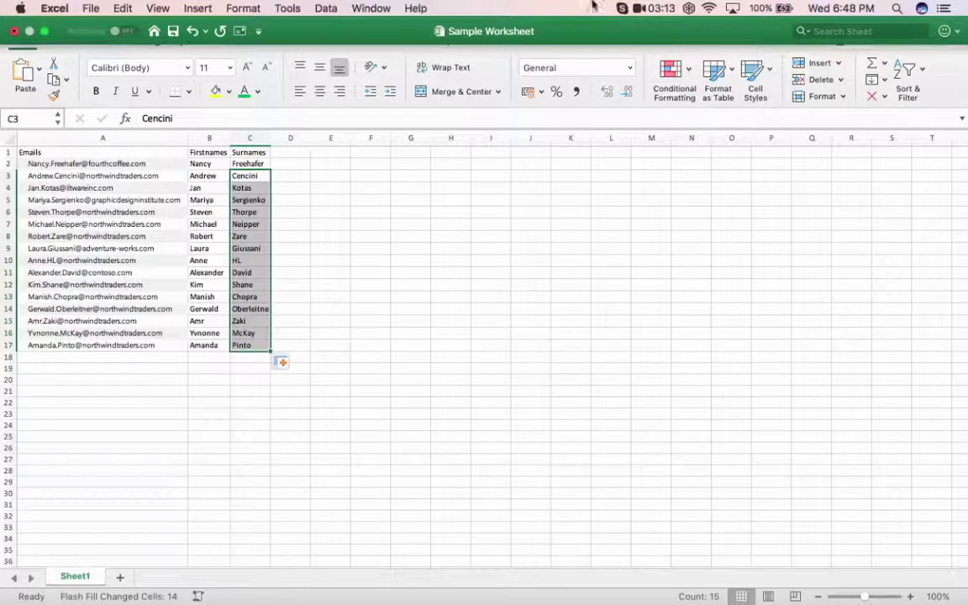